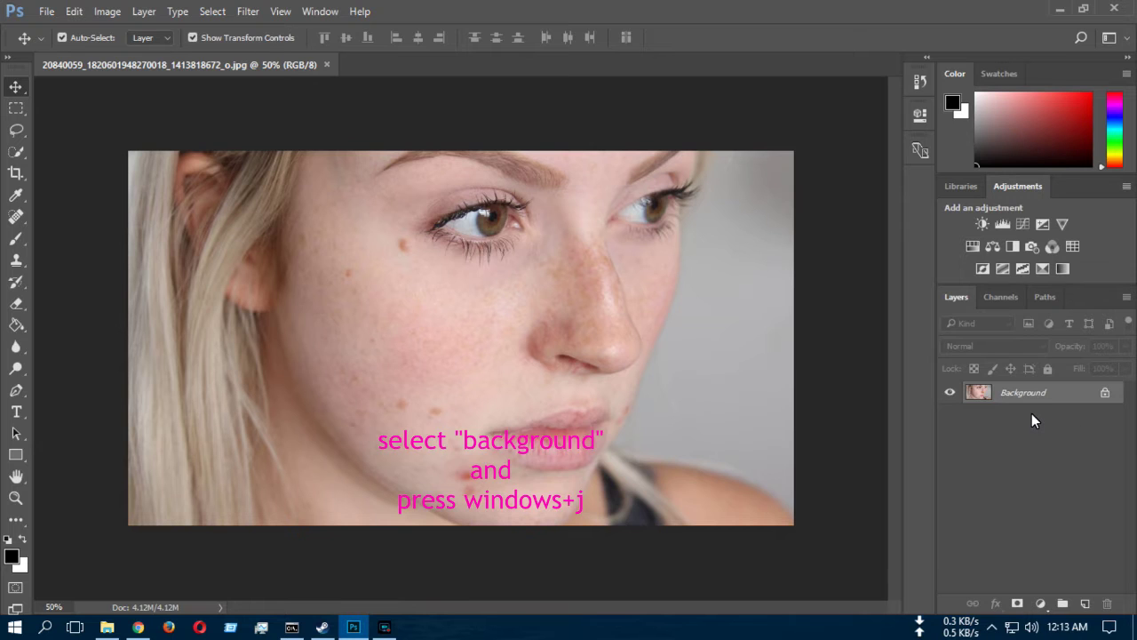
Duplicate the Background layer into a new Layer 1 with Ctrl+J
key(ctrl+j)
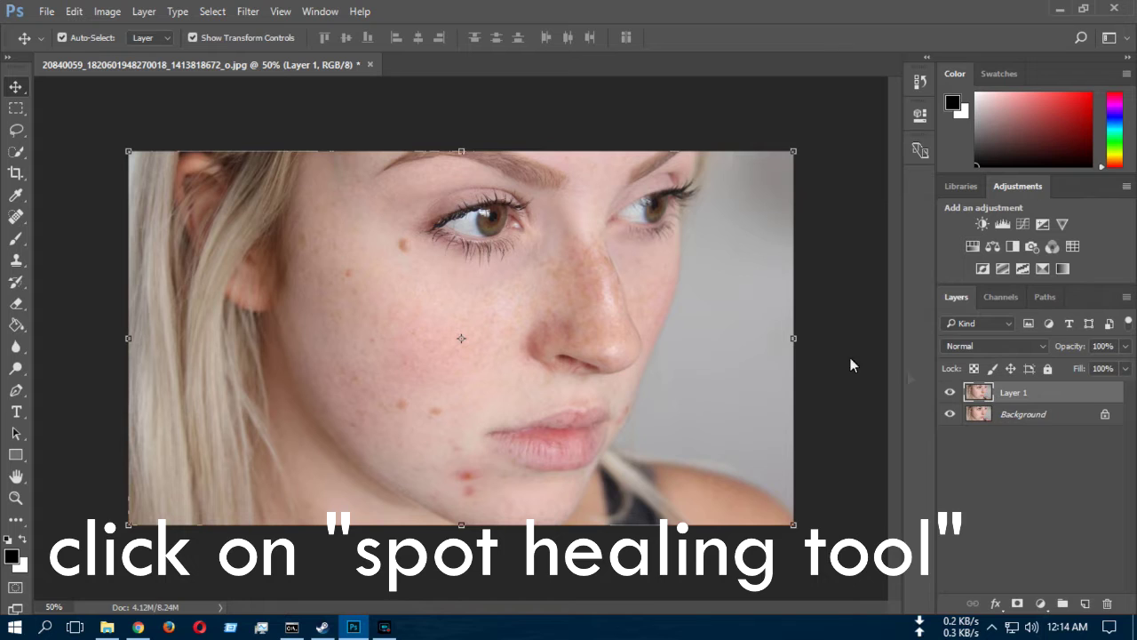
click(16, 219)
With a smaller Spot Healing Brush, heal blemishes below the eye, on the cheek, jaw and chin
right_click(16, 218)
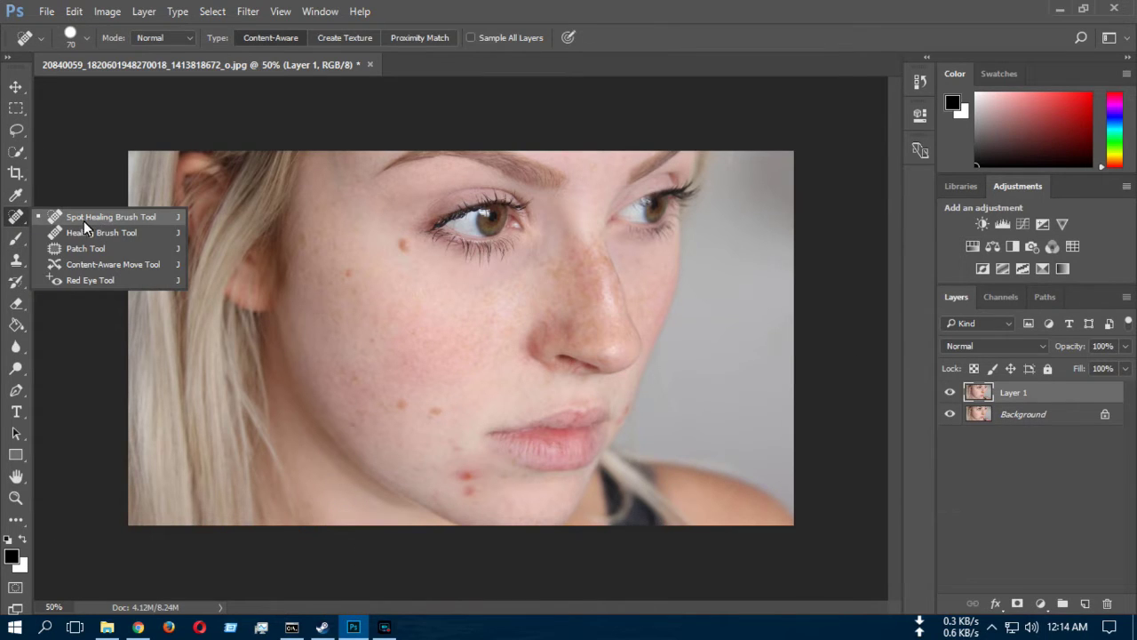
click(80, 217)
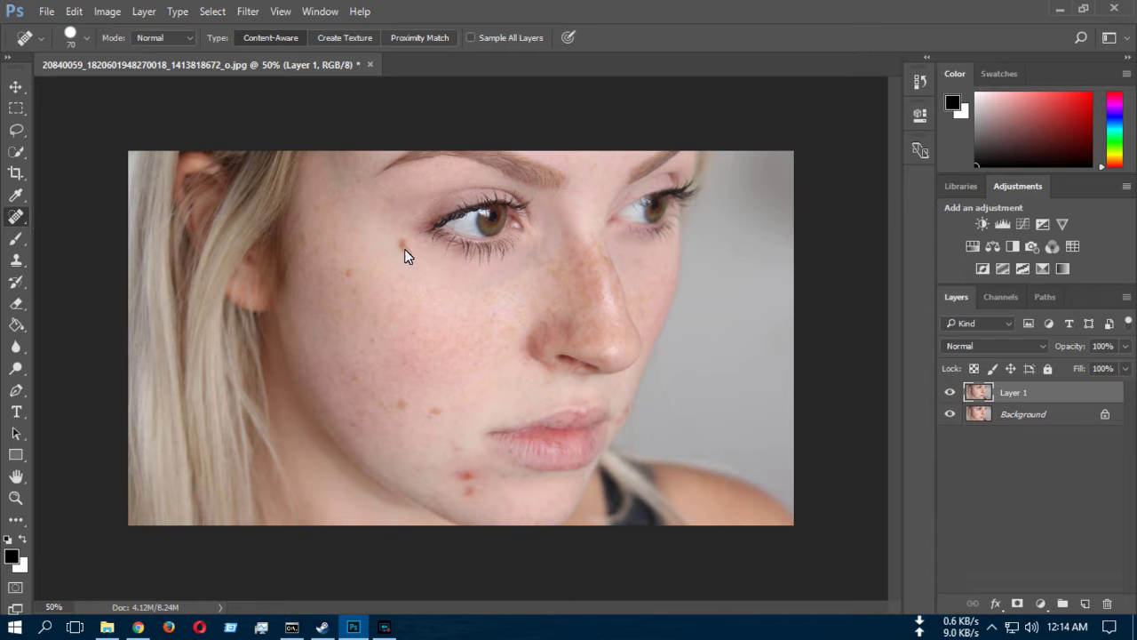
key(bracketleft)
key(bracketleft)
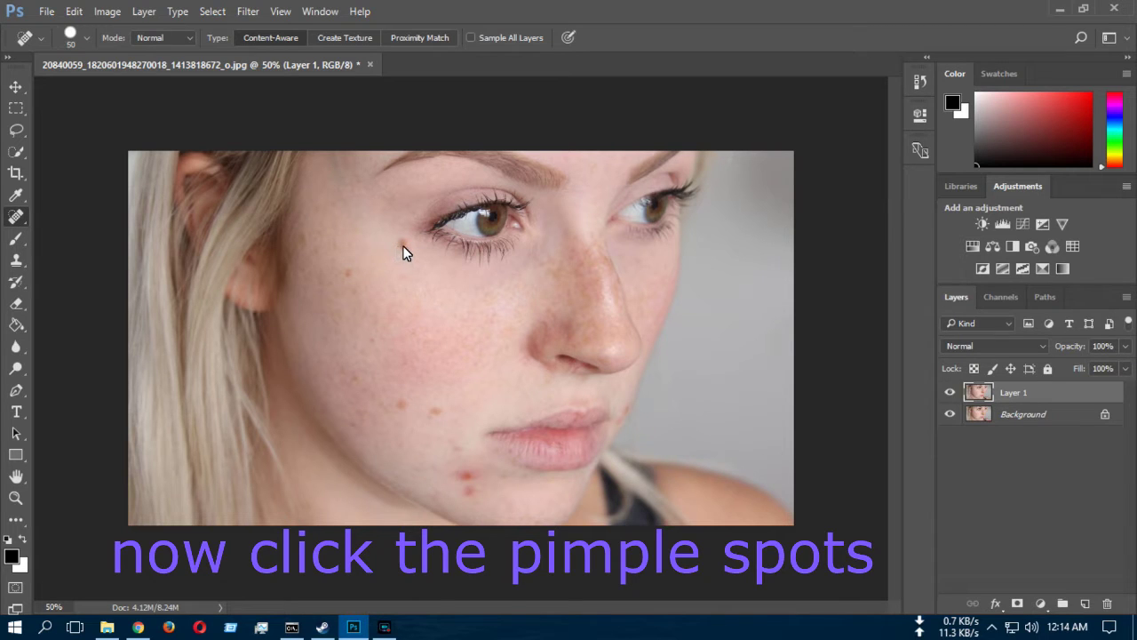
click(404, 245)
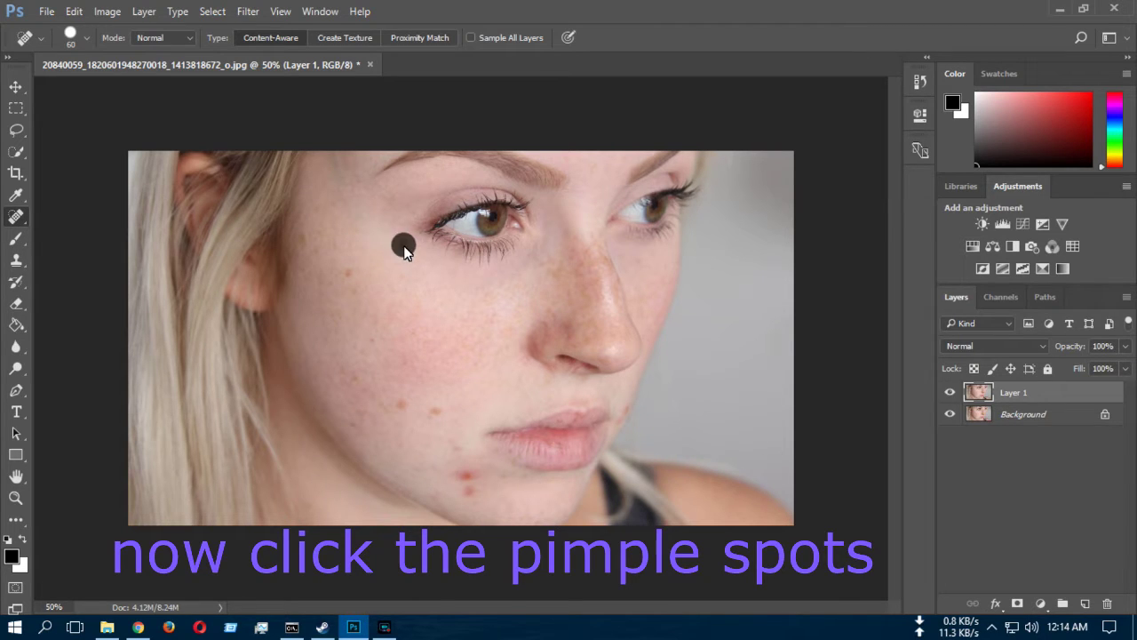
click(350, 276)
key(bracketleft)
click(304, 242)
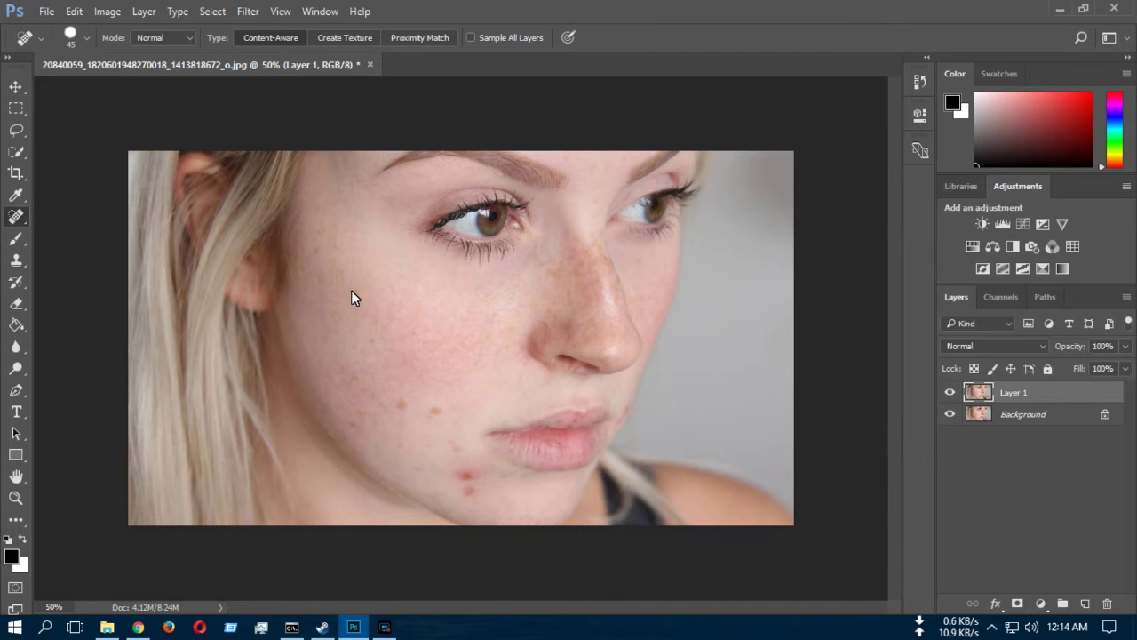
click(401, 405)
click(455, 446)
click(466, 477)
Zoom in and heal the remaining chin blemish with a finer brush, then fit the photo
key(ctrl+plus)
key(ctrl+plus)
drag(568, 607, 648, 607)
scroll(529, 469, down, 3)
key(bracketleft)
click(511, 502)
scroll(426, 391, up, 5)
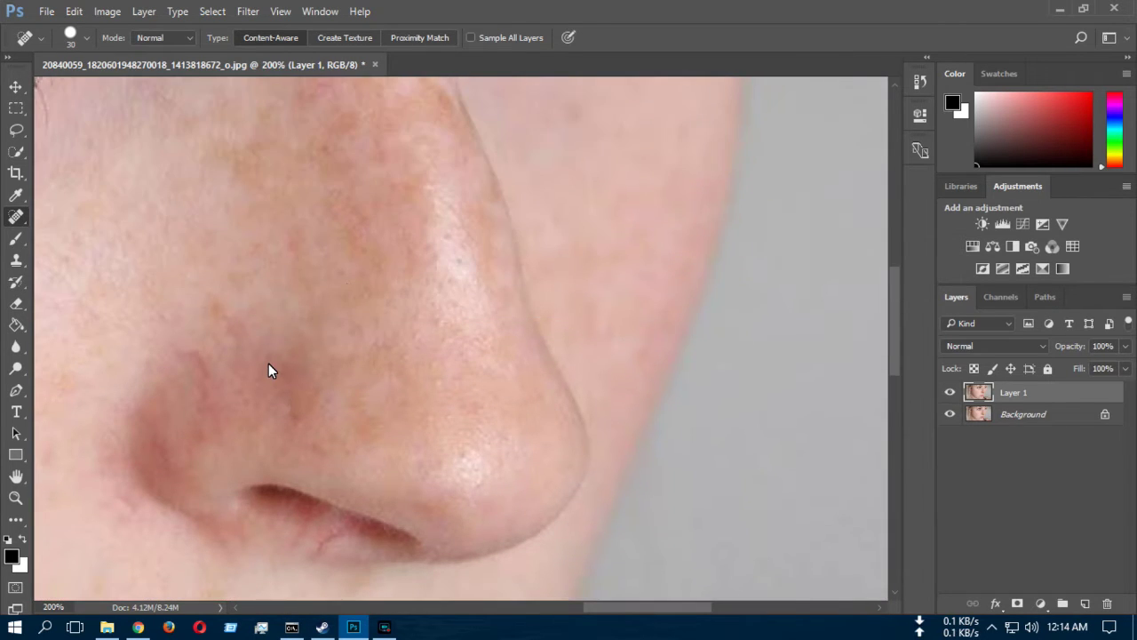
key(ctrl+0)
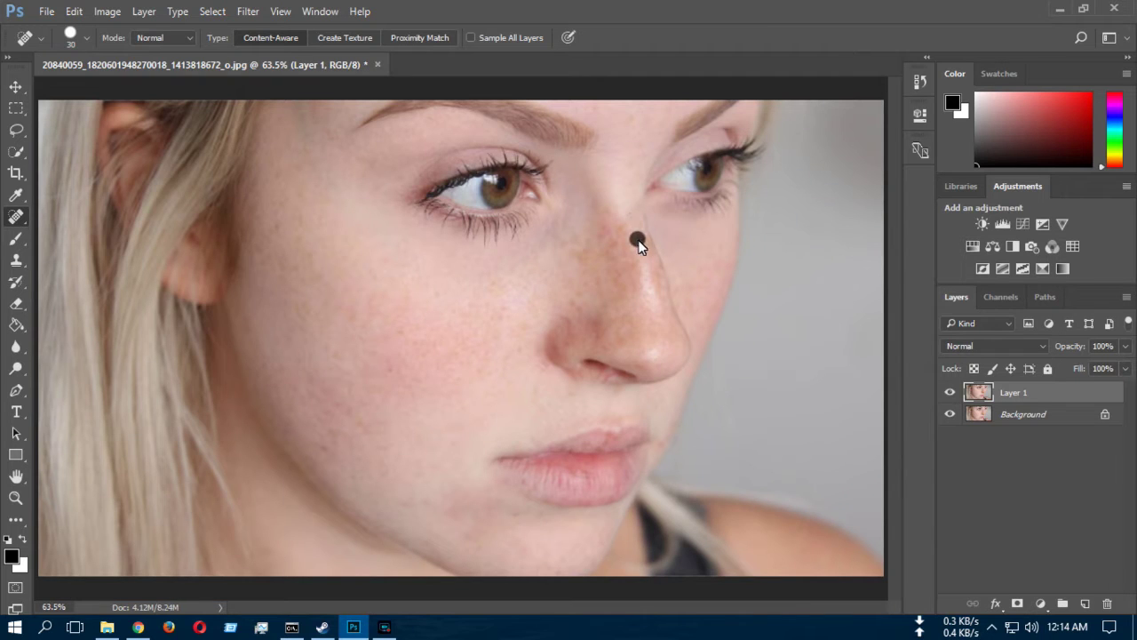
Heal the spots and freckles on the nose bridge, nose sides and remaining cheek areas
click(575, 247)
click(579, 311)
click(605, 254)
click(642, 289)
click(437, 297)
click(401, 249)
click(607, 248)
click(620, 318)
click(251, 17)
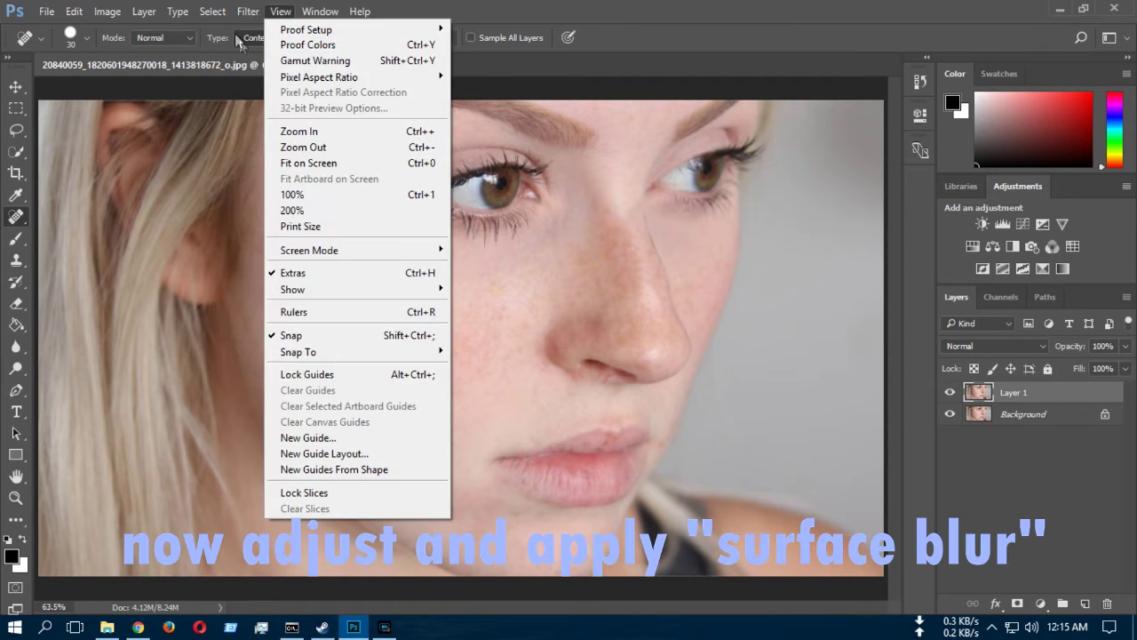
mouse_move(347, 193)
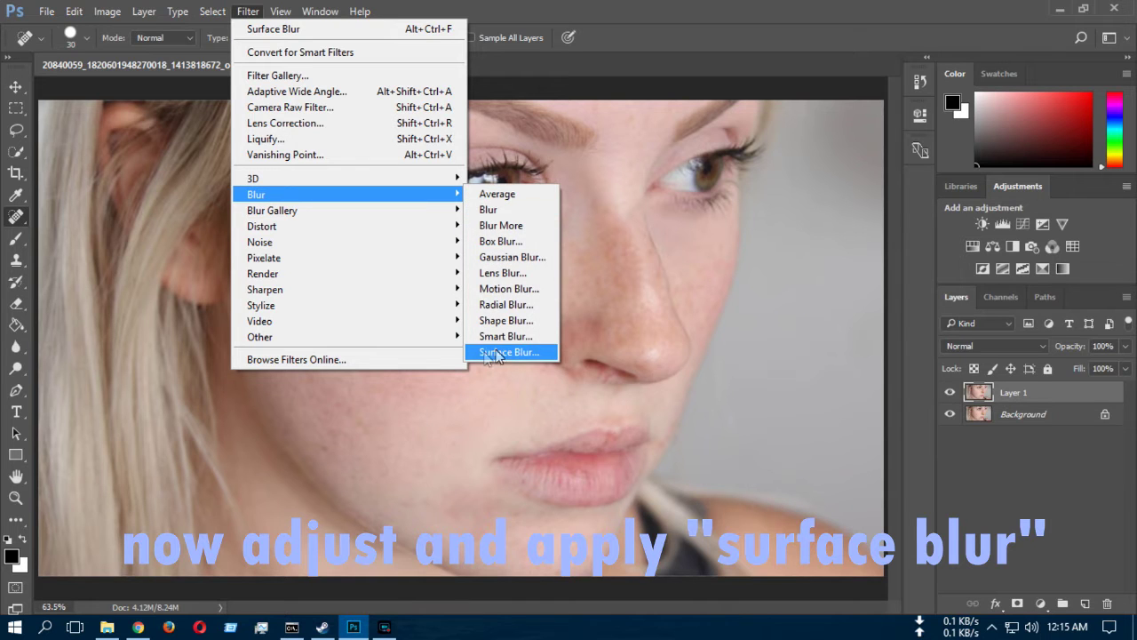
Apply Surface Blur to Layer 1 with Radius 9 pixels and Threshold 12 levels
click(507, 351)
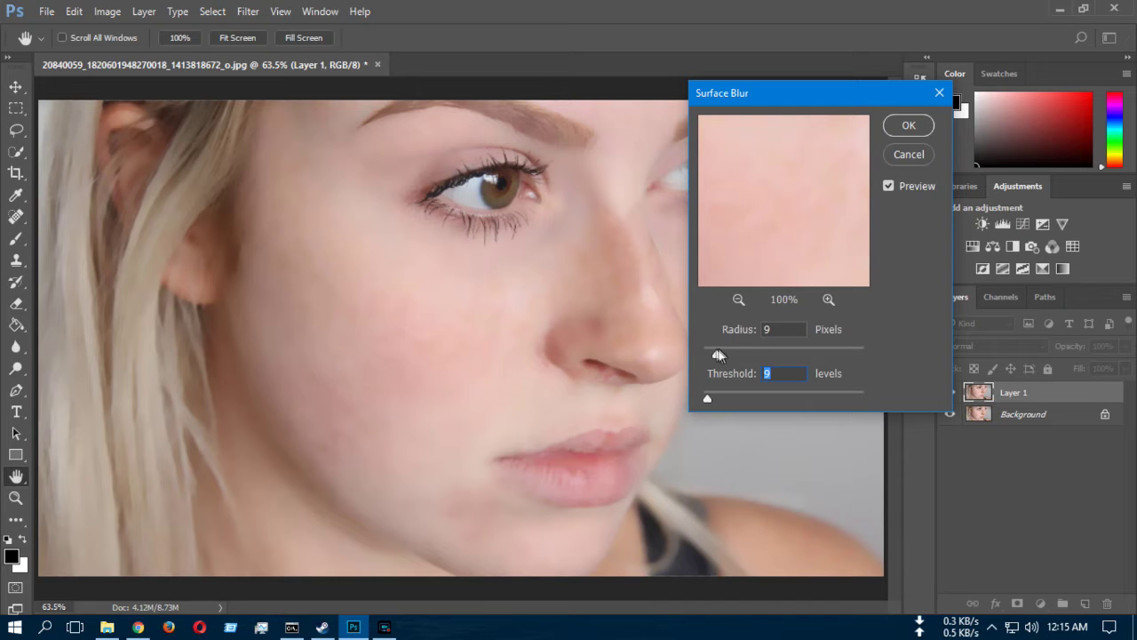
drag(798, 94, 944, 91)
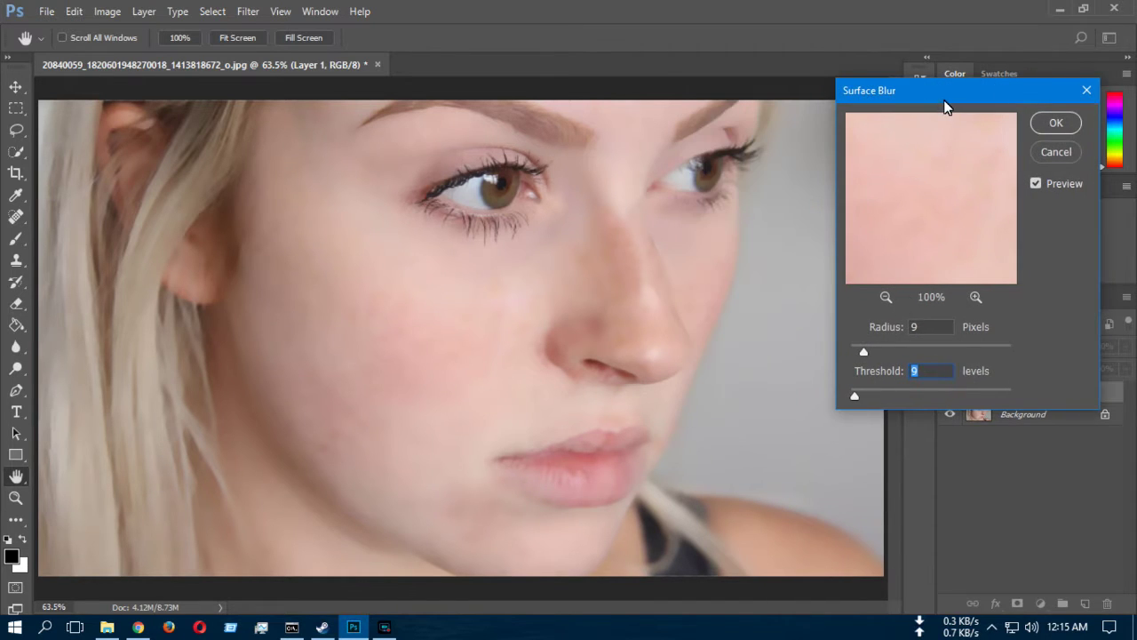
drag(891, 332, 892, 331)
key(Up)
key(Up)
key(Down)
key(Down)
key(Tab)
key(Up)
key(Up)
key(Up)
key(Up)
key(Up)
key(Up)
key(Up)
key(shift+Tab)
key(Down)
key(Up)
key(Up)
key(Up)
drag(880, 368, 869, 370)
click(879, 330)
key(Down)
click(1049, 123)
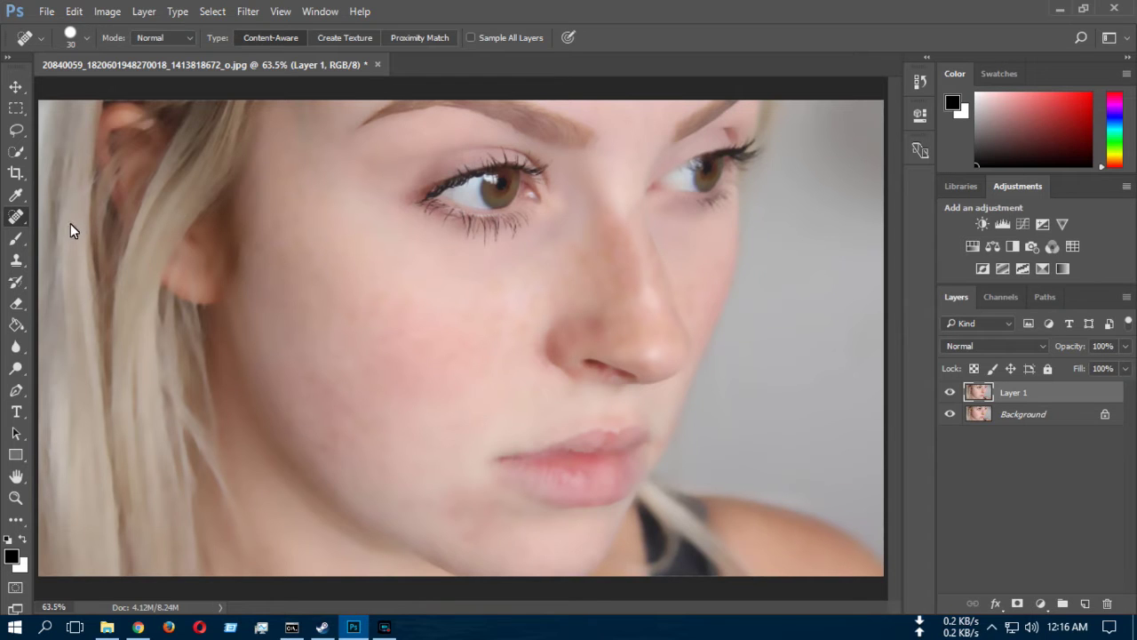
Switch to the plain Eraser Tool and resize its brush down to 90
click(17, 305)
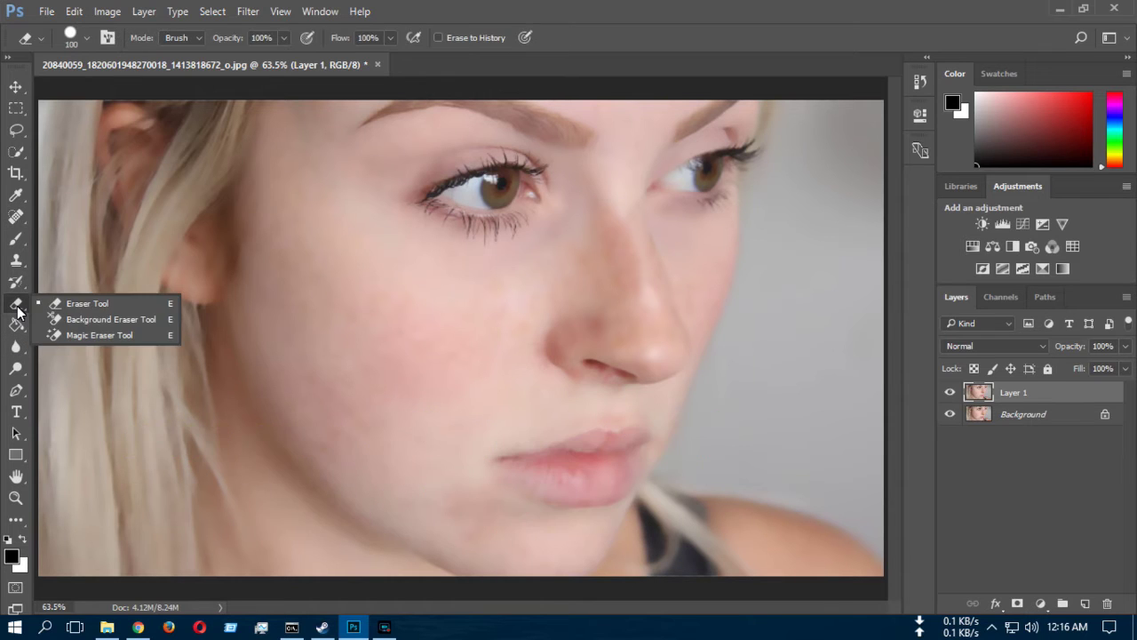
click(95, 303)
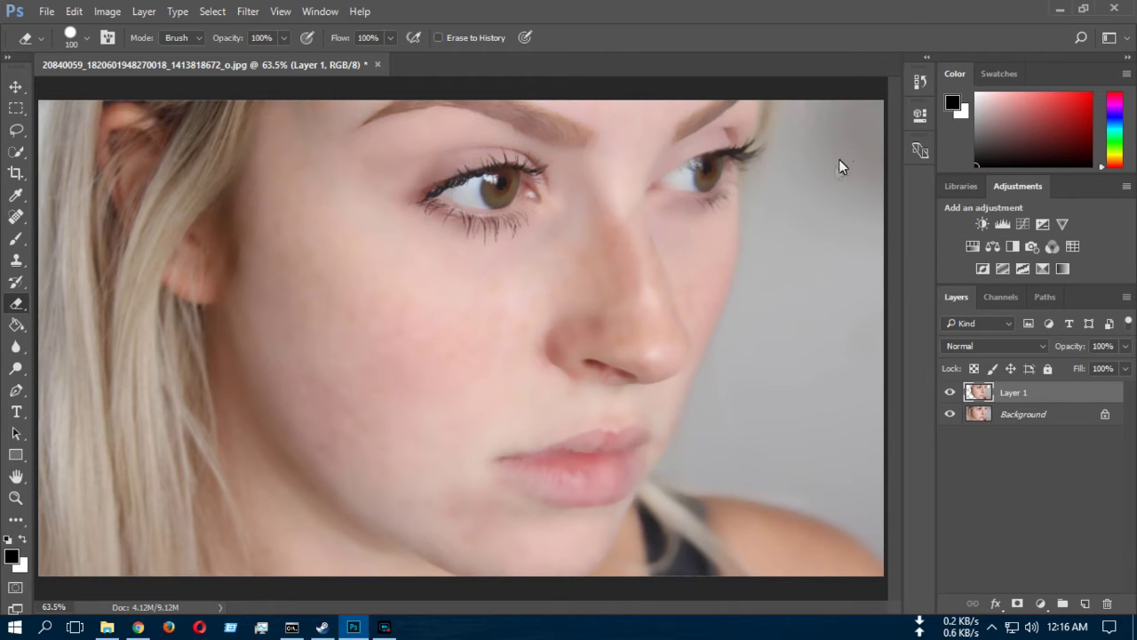
key(bracketright)
key(bracketright)
key(bracketright)
key(bracketleft)
key(bracketleft)
Zoom in on the eye and set the eraser brush to 20 pixels for detail work
key(ctrl+plus)
key(ctrl+plus)
key(ctrl+plus)
scroll(575, 229, up, 3)
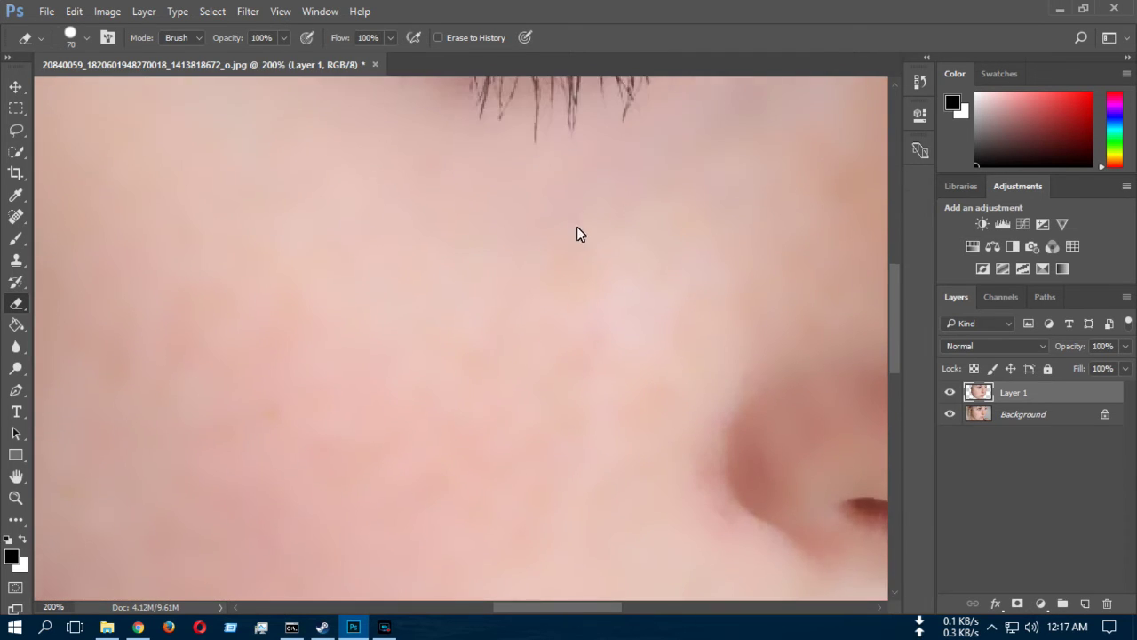
scroll(578, 240, up, 4)
scroll(579, 257, up, 2)
scroll(582, 262, up, 2)
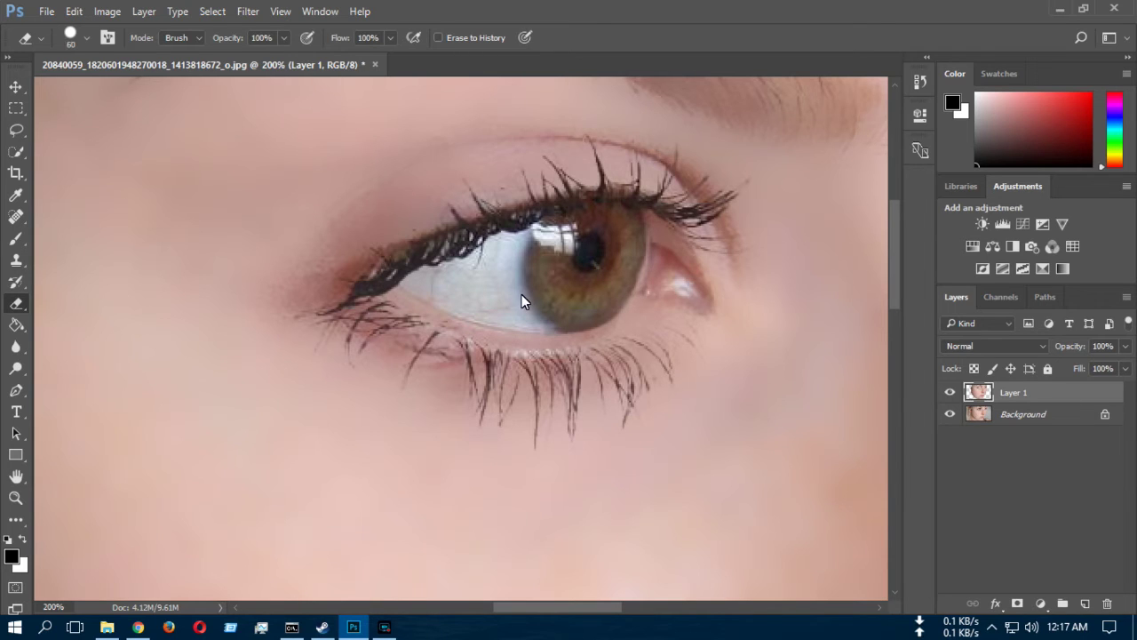
key(bracketleft)
key(bracketleft)
key(bracketleft)
scroll(526, 193, up, 3)
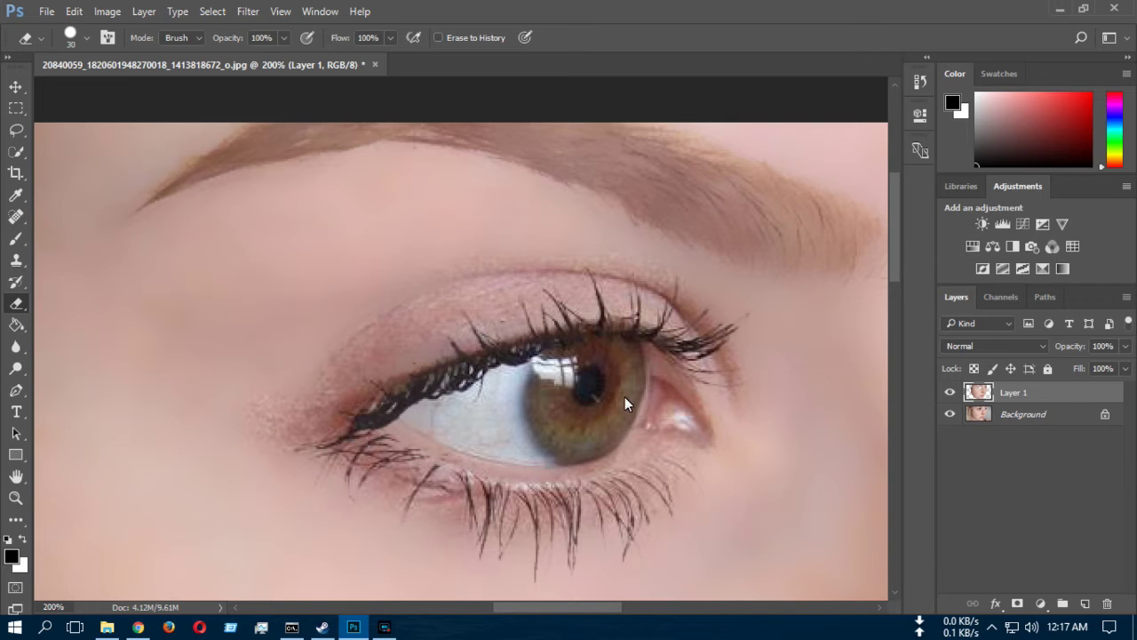
scroll(751, 376, up, 3)
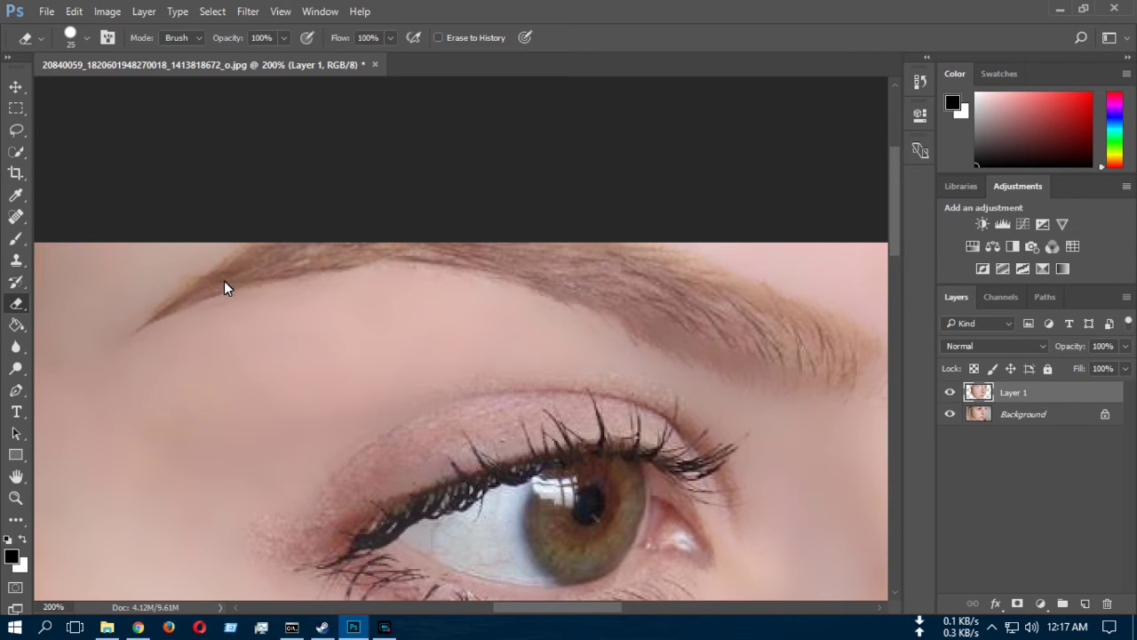
key(bracketleft)
key(bracketright)
Erase the blur with a 15-pixel brush to restore lower lashes, outer upper lashes and iris catchlight
scroll(733, 364, down, 3)
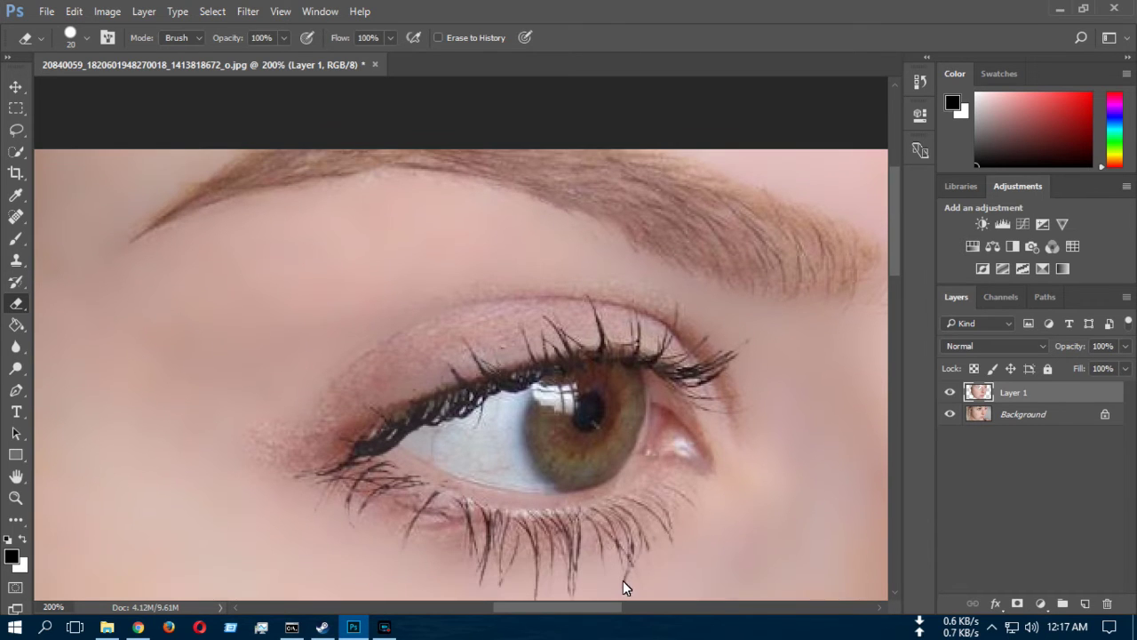
drag(769, 421, 291, 402)
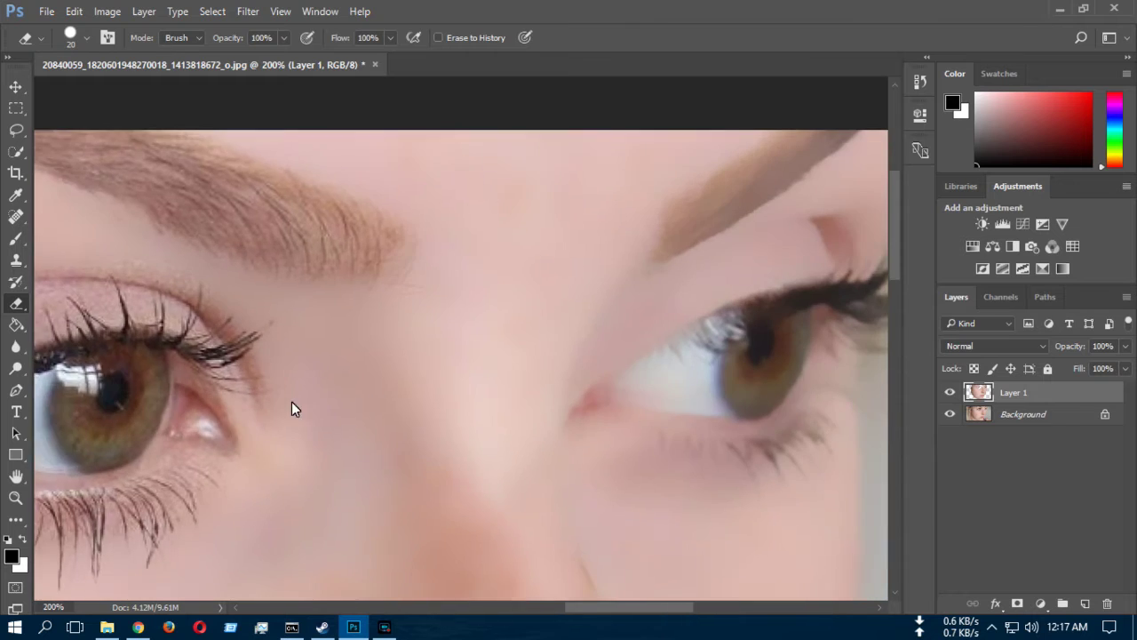
drag(589, 399, 438, 411)
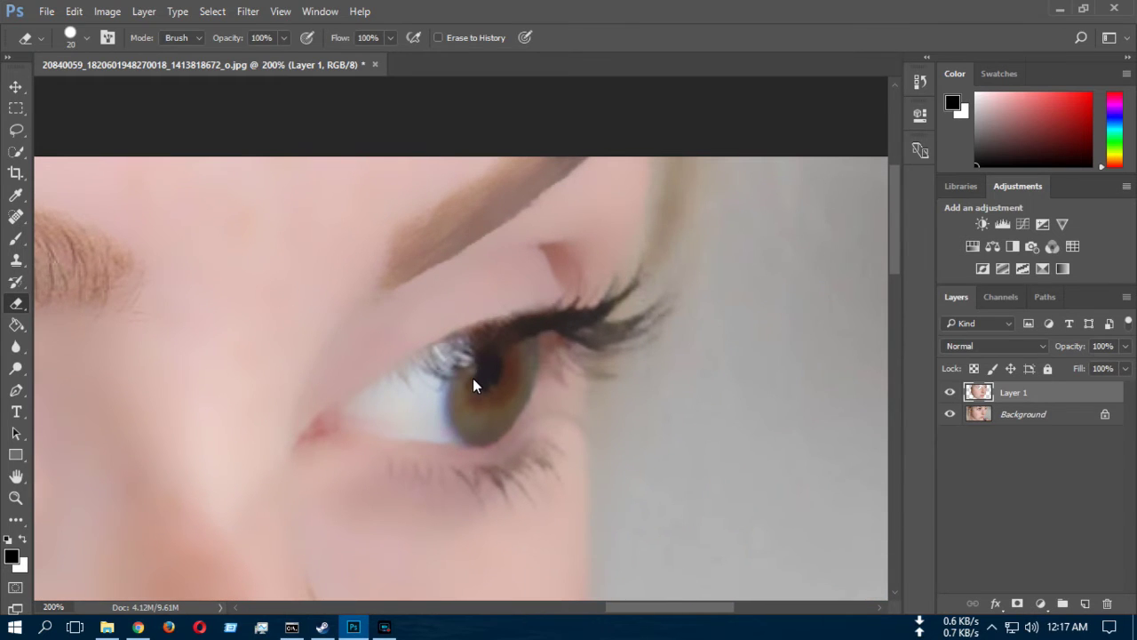
key(bracketright)
key(bracketright)
key(bracketleft)
drag(377, 455, 416, 488)
drag(621, 300, 653, 305)
click(447, 365)
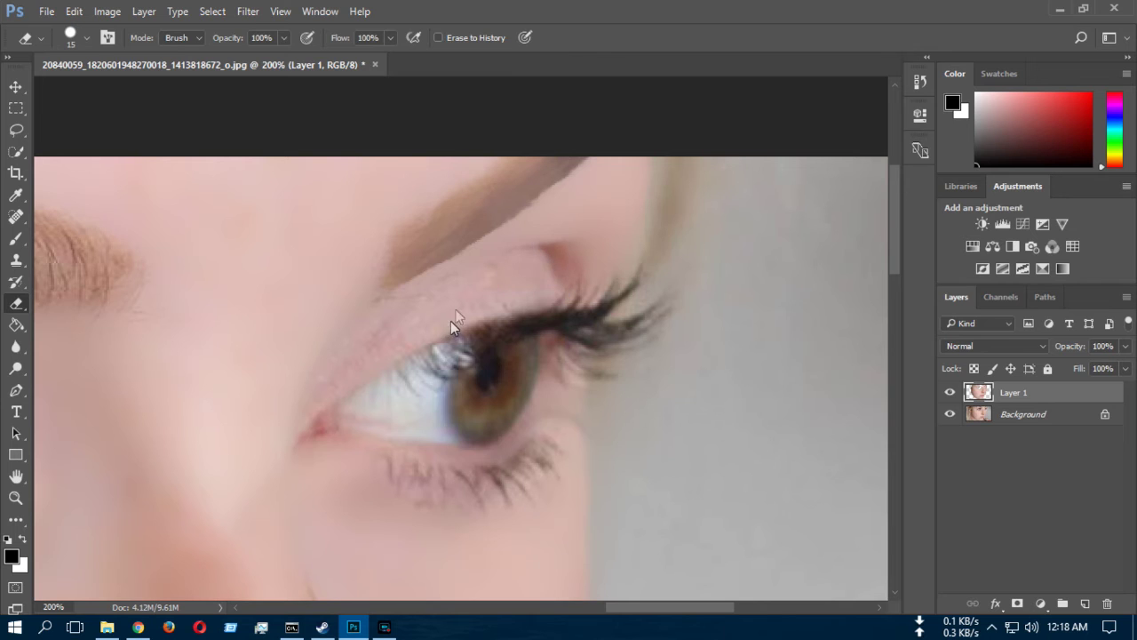
scroll(497, 293, up, 2)
scroll(489, 320, up, 1)
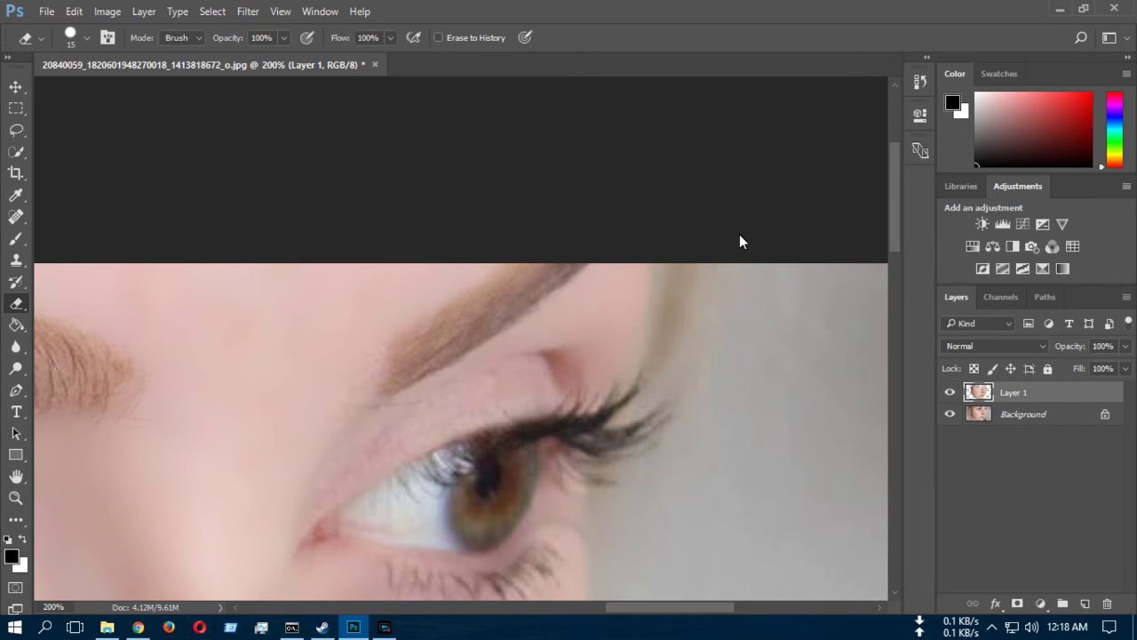
key(ctrl+0)
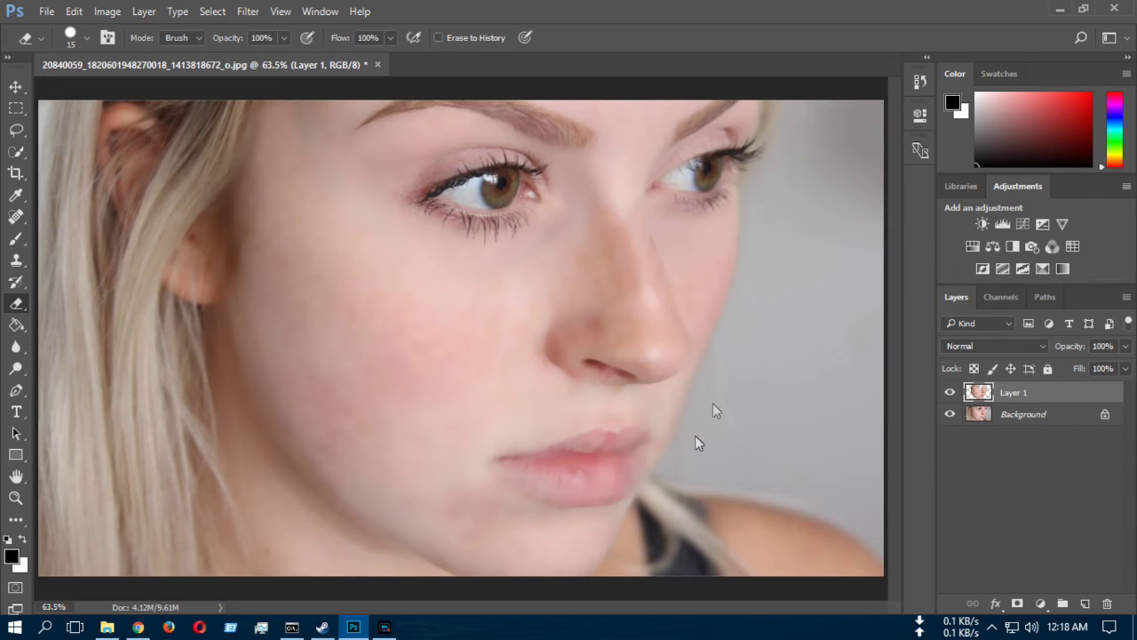
Zoom to 200% on the lips and erase the blur there to reveal sharp lip texture
key(ctrl+1)
scroll(646, 466, down, 2)
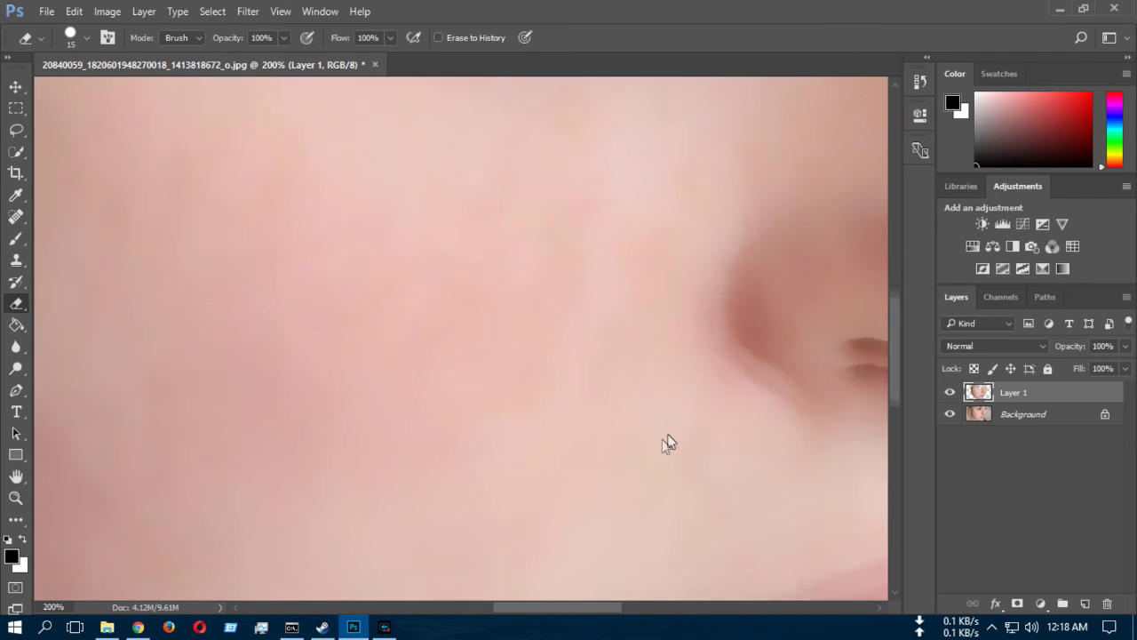
scroll(665, 444, down, 3)
key(ctrl+plus)
drag(593, 610, 627, 609)
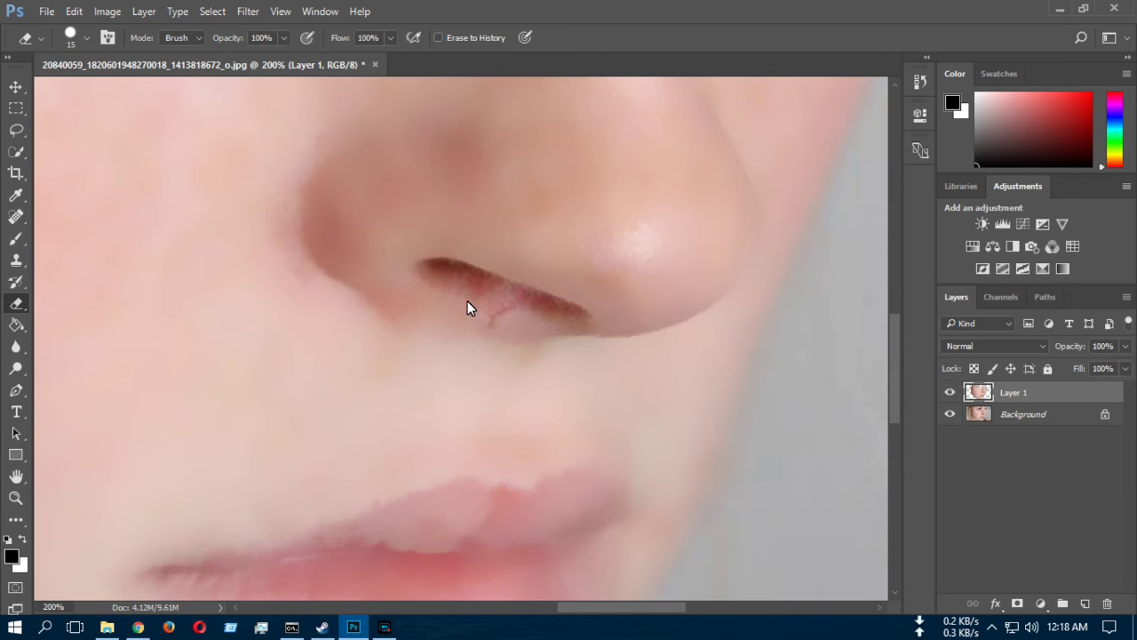
scroll(489, 391, down, 3)
scroll(498, 471, down, 4)
scroll(426, 457, down, 2)
scroll(355, 439, up, 1)
key(bracketright)
key(bracketright)
key(bracketright)
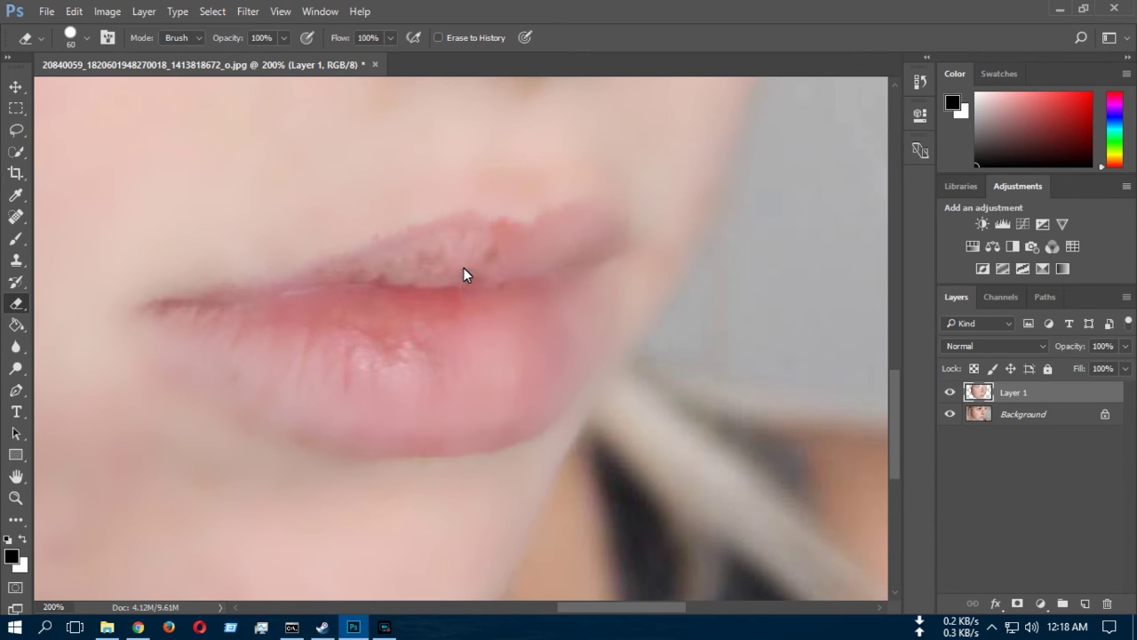
mouse_move(403, 352)
mouse_down()
mouse_move(377, 398)
mouse_move(224, 357)
mouse_up()
key(bracketleft)
key(bracketleft)
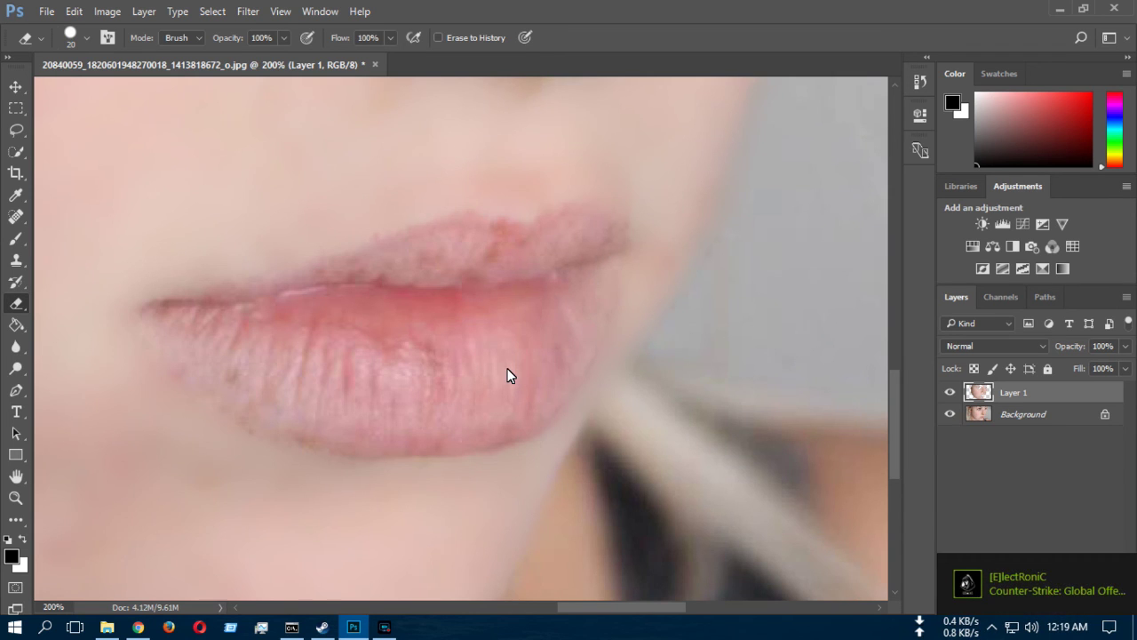
key(ctrl+0)
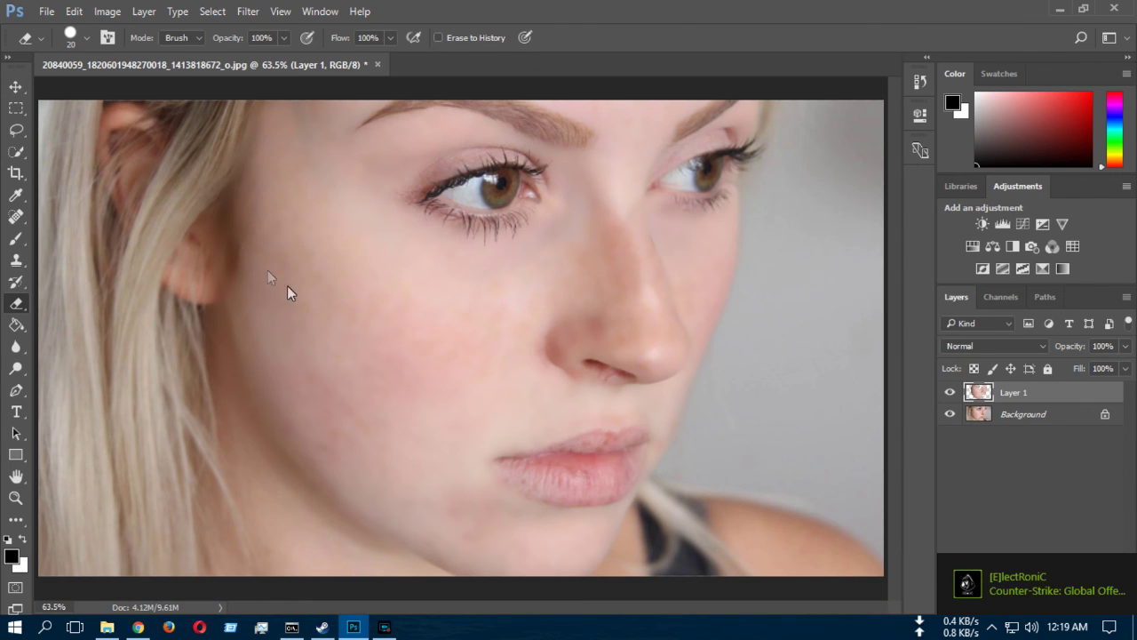
click(15, 87)
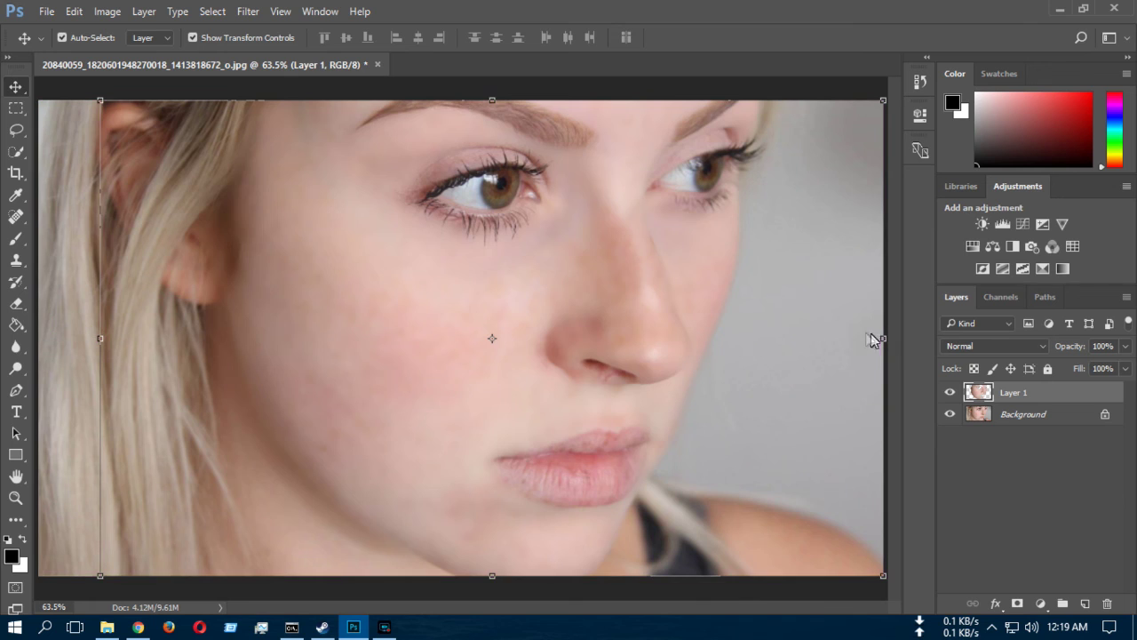
click(64, 266)
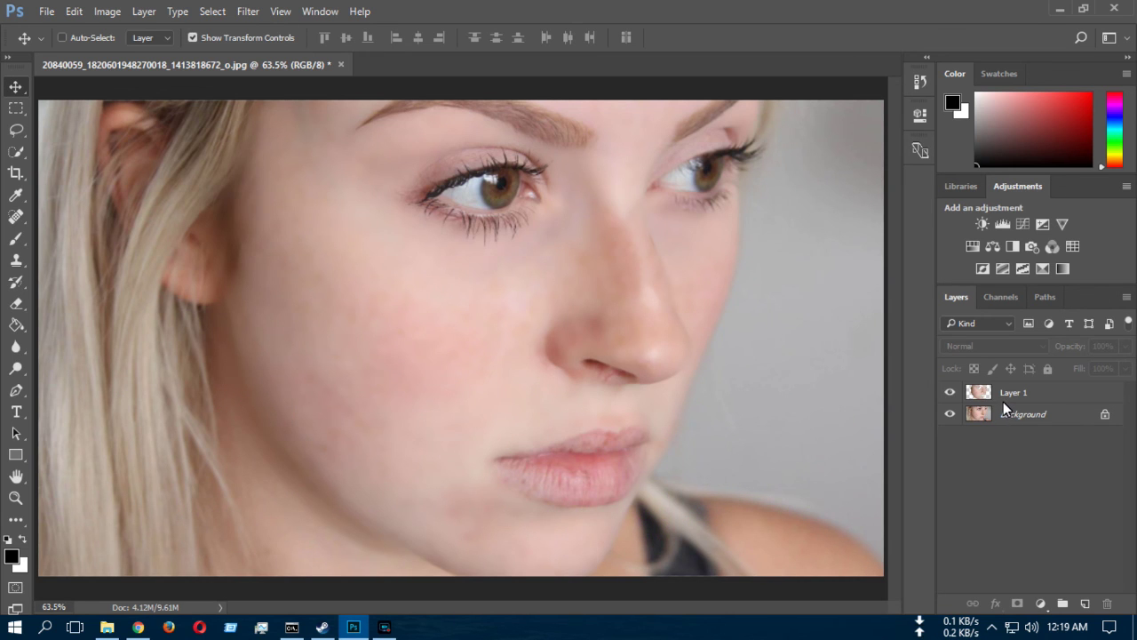
key(ctrl+shift+s)
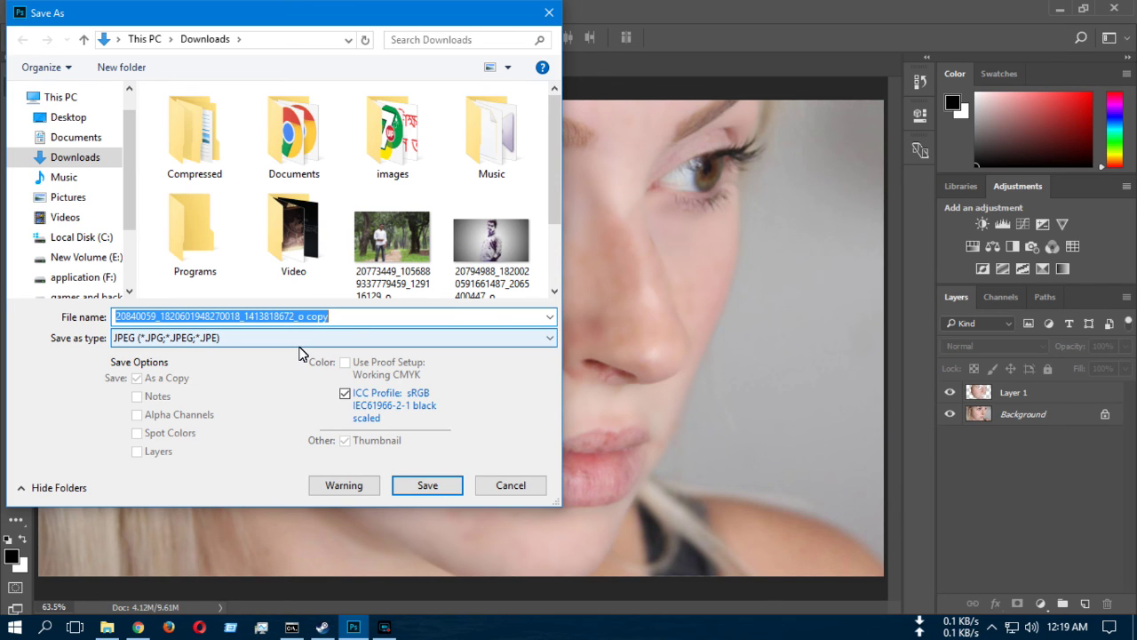
Save a JPEG copy in Downloads at Quality 12 Maximum, Progressive
click(421, 490)
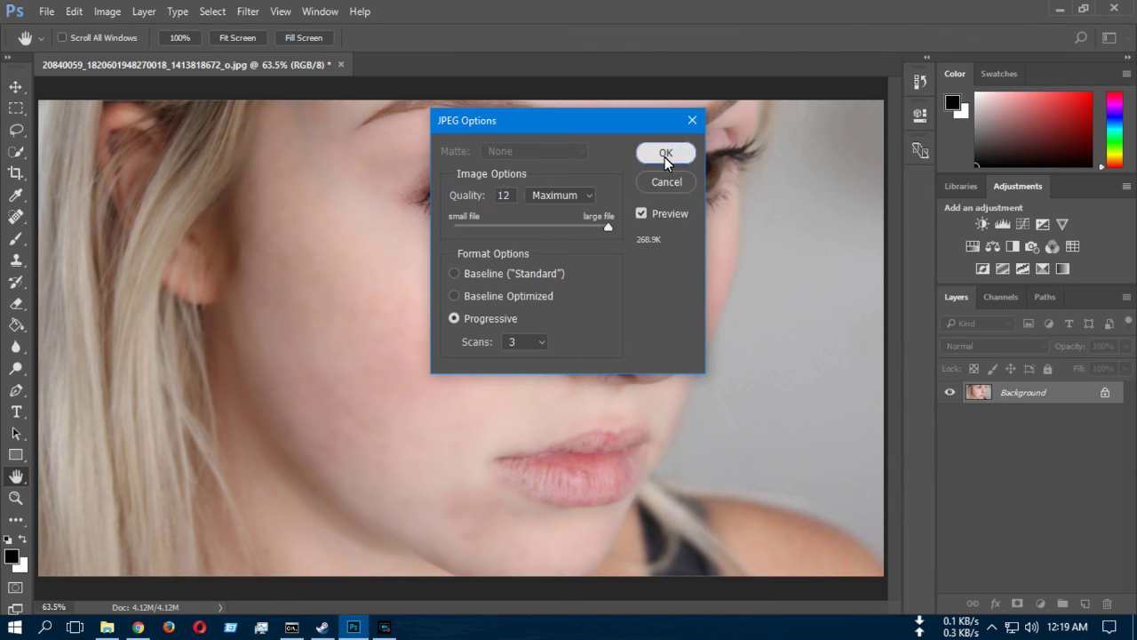
click(664, 157)
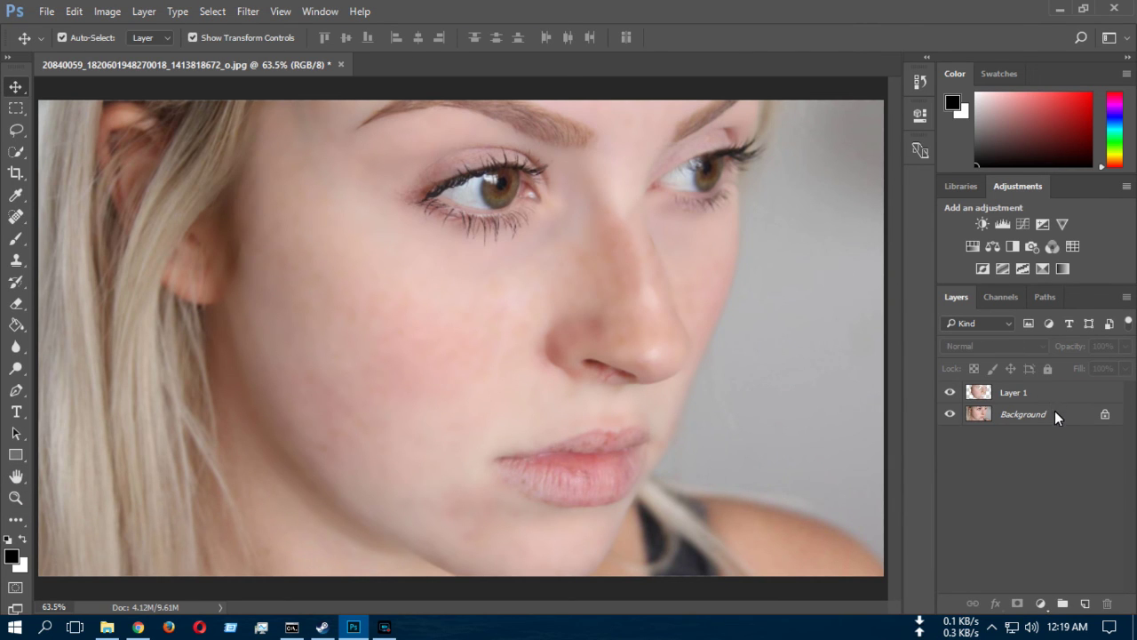